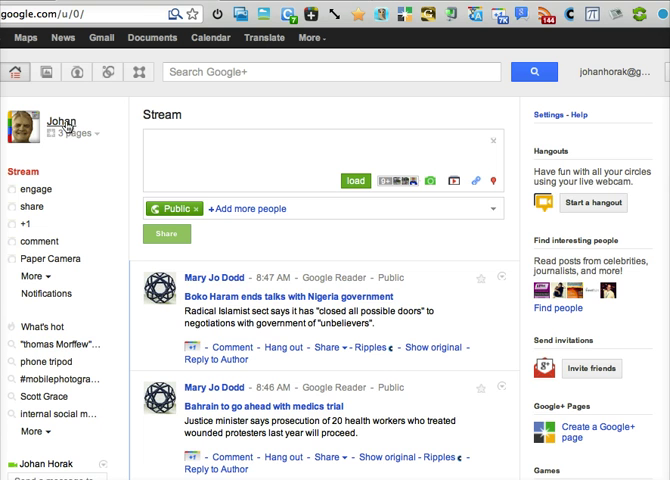
# - Open the Zimbabwean Lady post from your profile on its own permalink page
pyautogui.click(62, 122)
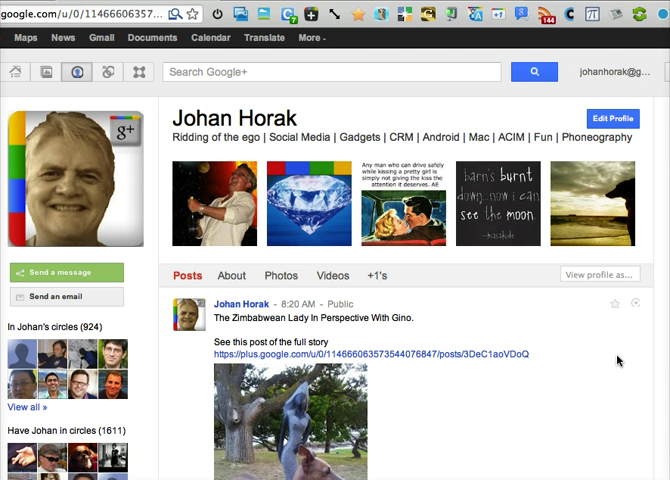
pyautogui.click(635, 305)
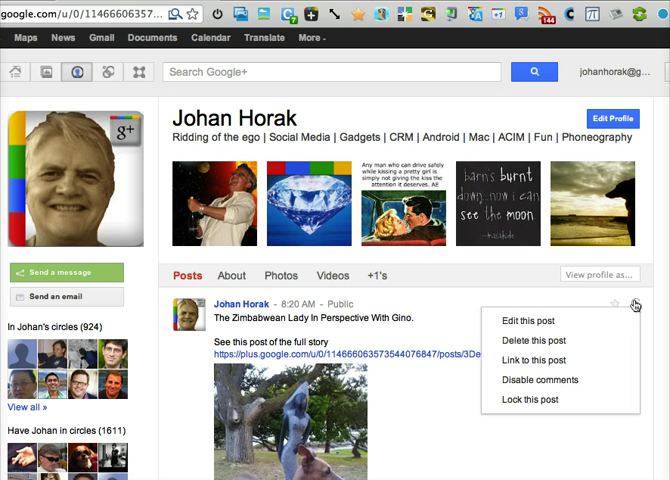
pyautogui.click(551, 362)
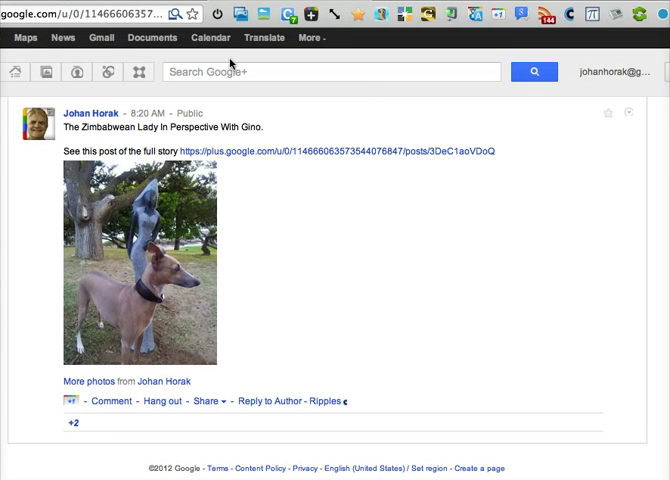
# - Shorten the post's page address with the goo.gl extension and close the link dialog
pyautogui.click(453, 16)
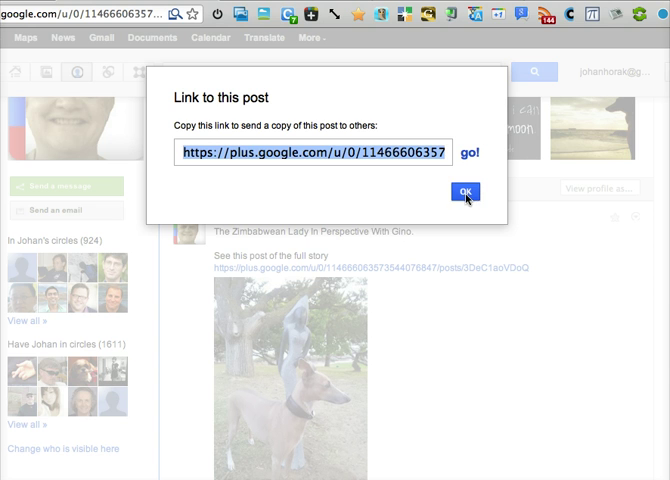
pyautogui.click(466, 193)
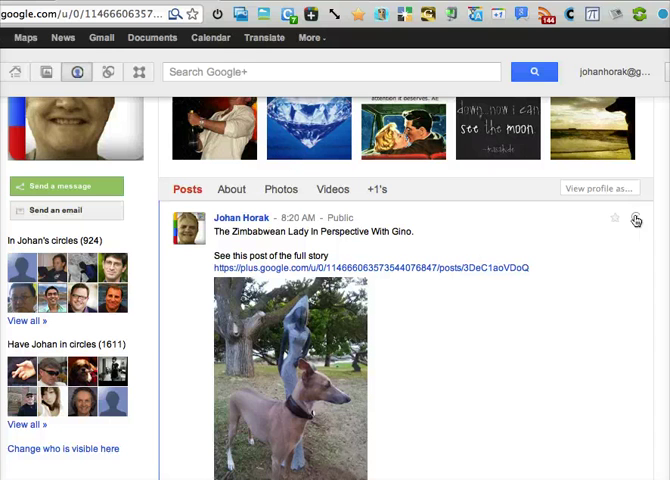
# - Copy a goo.gl-shortened link to the Zimbabwean Lady post to the clipboard
pyautogui.click(636, 220)
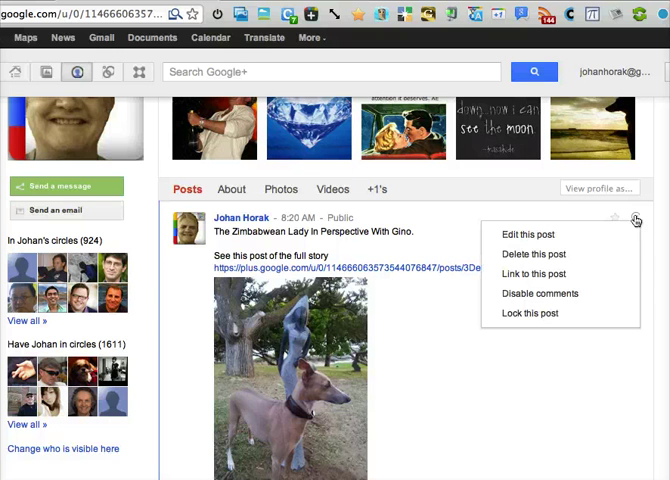
pyautogui.rightClick(537, 276)
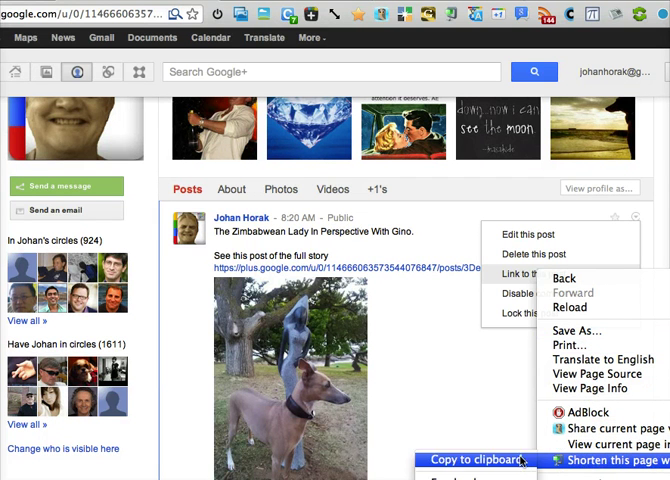
pyautogui.moveTo(600, 460)
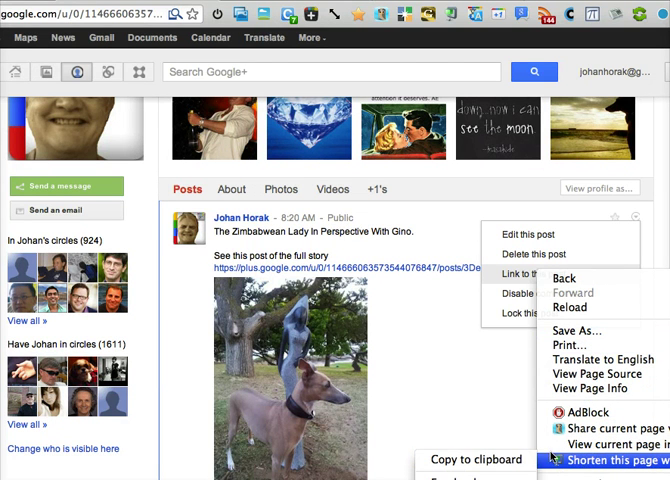
pyautogui.click(497, 460)
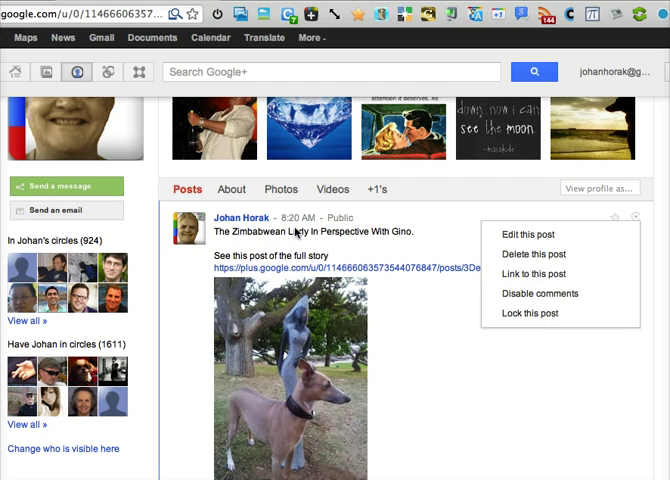
pyautogui.click(15, 72)
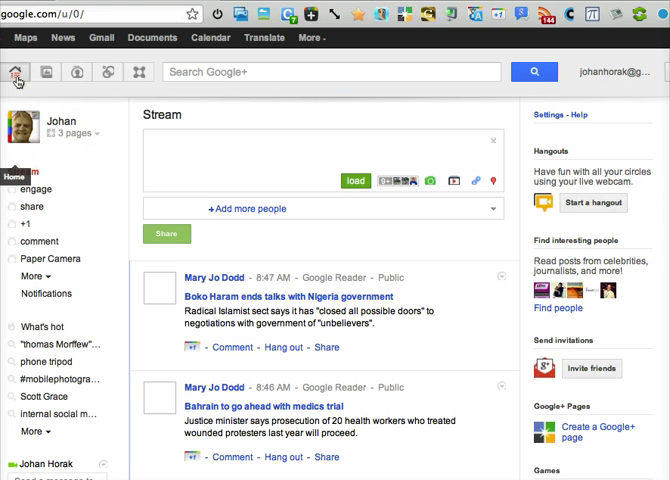
pyautogui.click(182, 152)
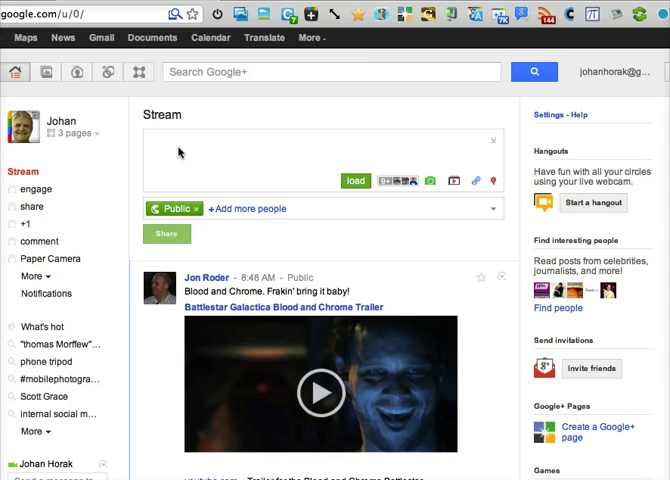
pyautogui.hotkey('ctrl', 'v')
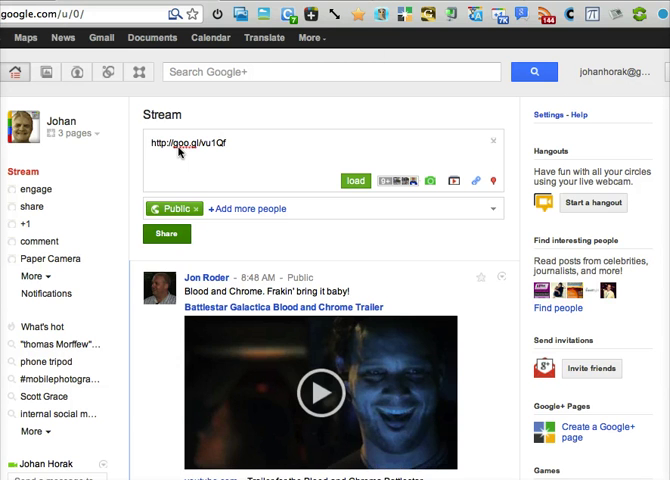